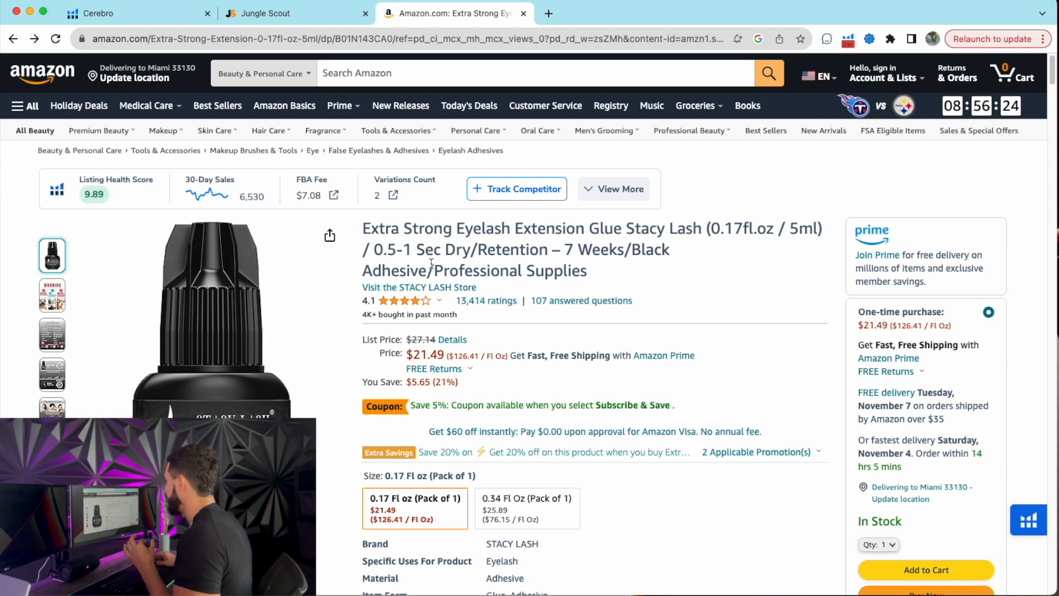
Copy the ASIN from the product details of the Stacy Lash eyelash extension glue listing
{"action": "left_click", "coordinate": [373, 42]}
{"action": "left_click", "coordinate": [372, 43]}
{"action": "double_click", "coordinate": [418, 38]}
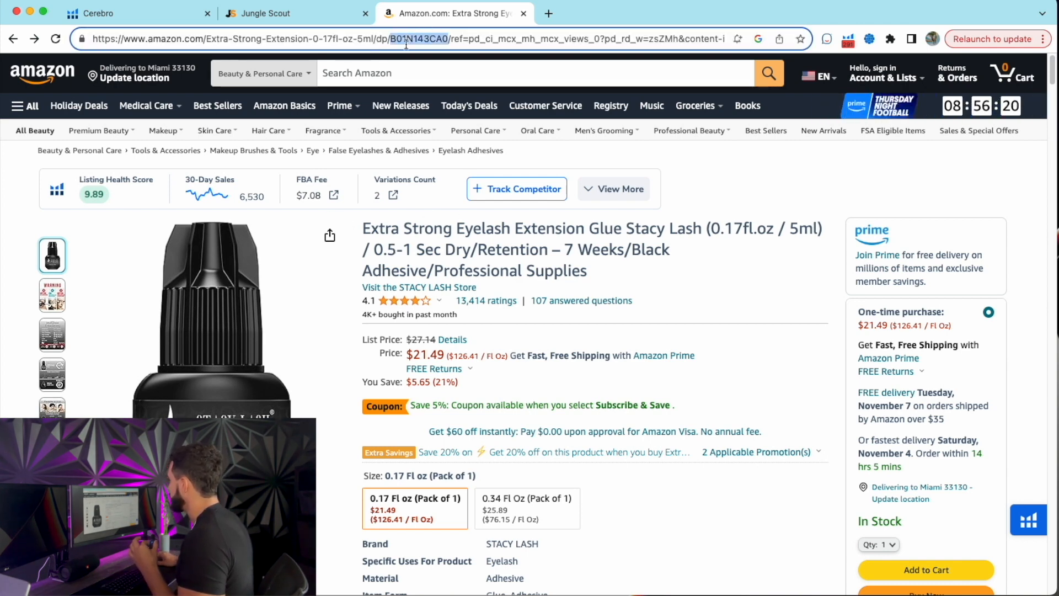
{"action": "scroll", "coordinate": [359, 268], "scroll_direction": "down", "scroll_amount": 15}
{"action": "scroll", "coordinate": [355, 274], "scroll_direction": "down", "scroll_amount": 15}
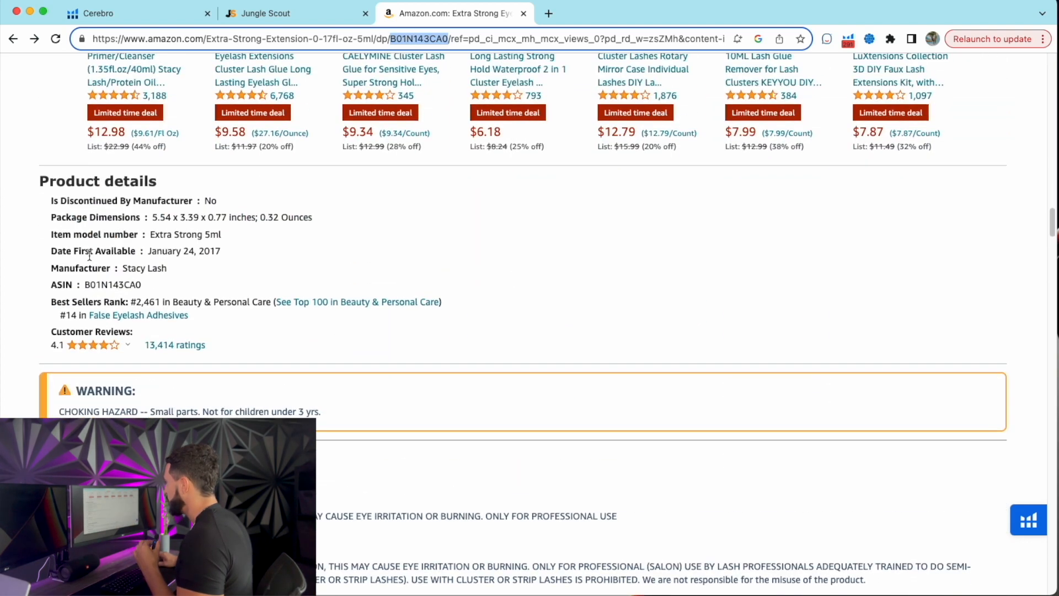
{"action": "double_click", "coordinate": [130, 286]}
{"action": "right_click", "coordinate": [125, 283]}
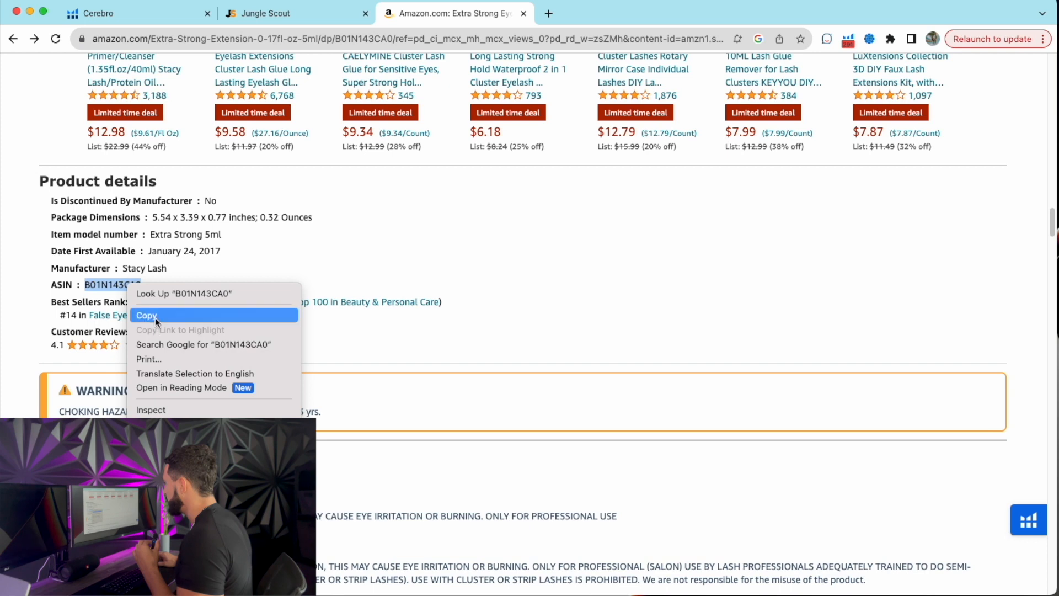
{"action": "left_click", "coordinate": [155, 318]}
Switch to Helium 10 Cerebro and run a new keyword search for ASIN B01N143CA0
{"action": "left_click", "coordinate": [169, 17]}
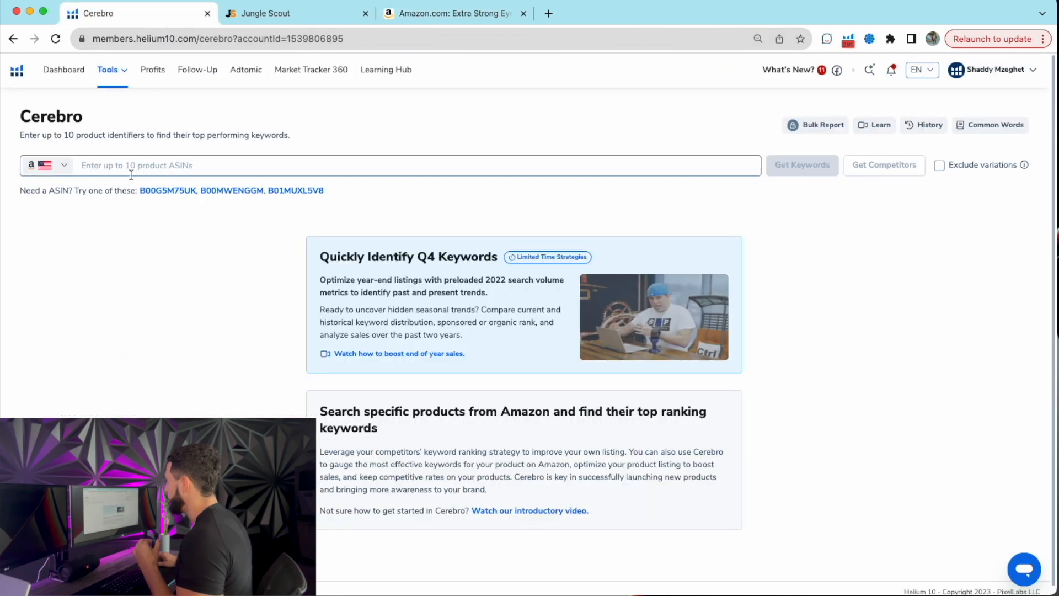
{"action": "right_click", "coordinate": [152, 170]}
{"action": "left_click", "coordinate": [168, 260]}
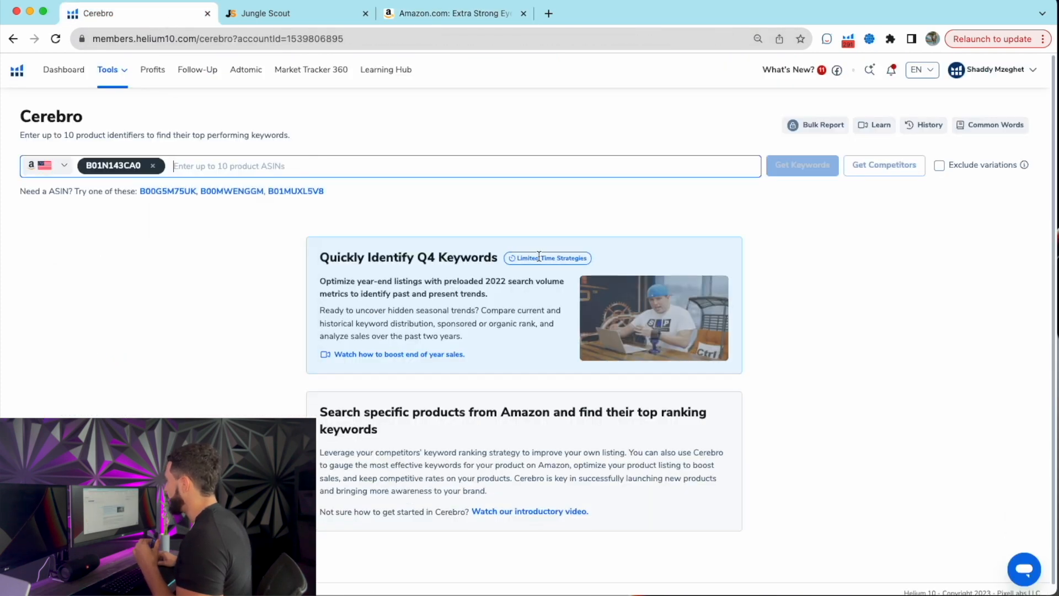
{"action": "left_click", "coordinate": [791, 171]}
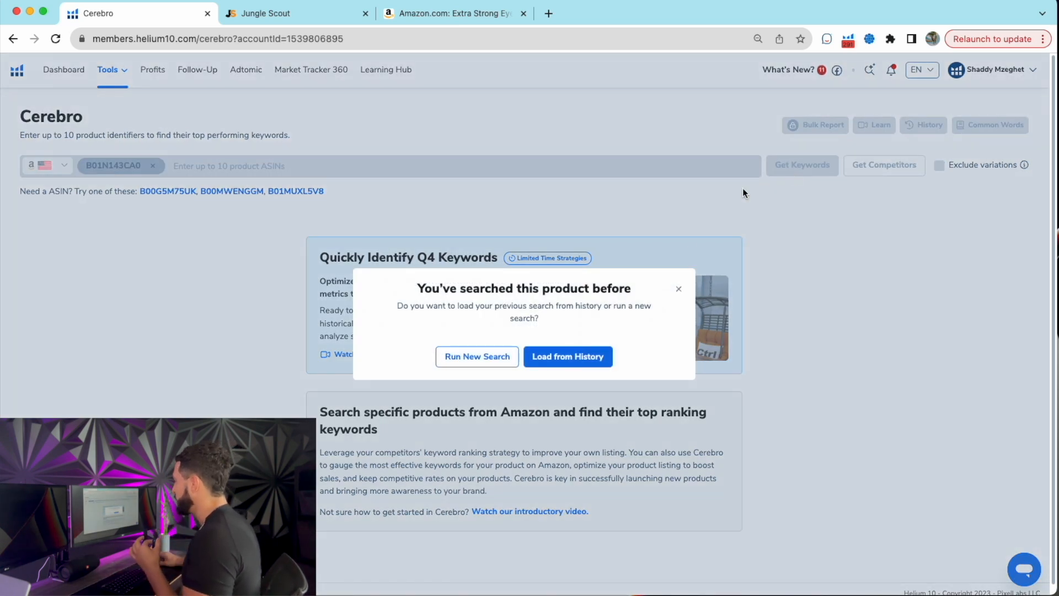
{"action": "left_click", "coordinate": [467, 361]}
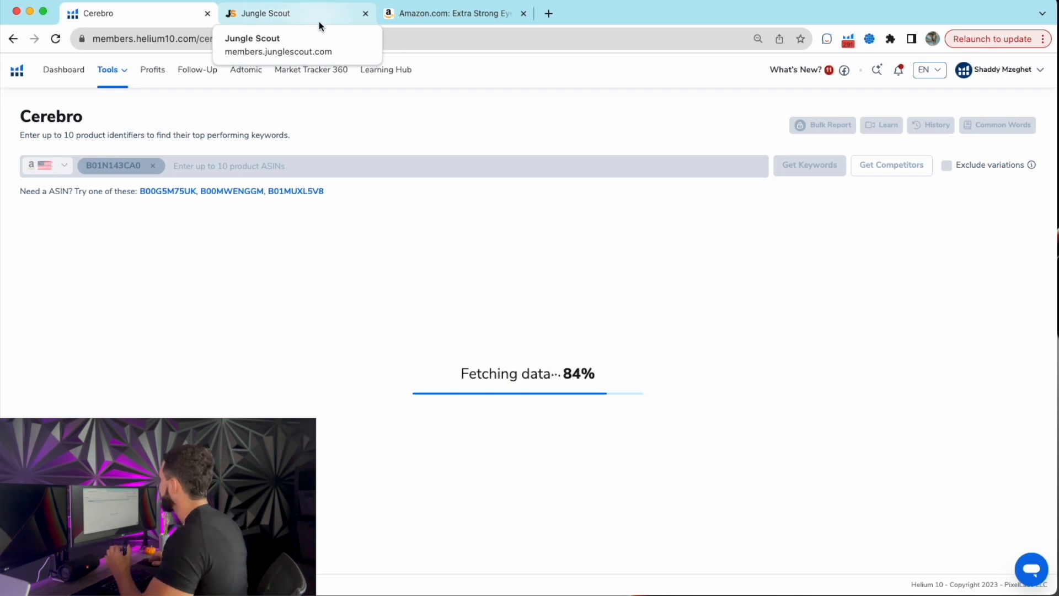
Filter the keywords to a search volume of 1000 to 200000 and an organic rank of 1 to 15
{"action": "scroll", "coordinate": [190, 265], "scroll_direction": "up", "scroll_amount": 5}
{"action": "scroll", "coordinate": [12, 336], "scroll_direction": "down", "scroll_amount": 2}
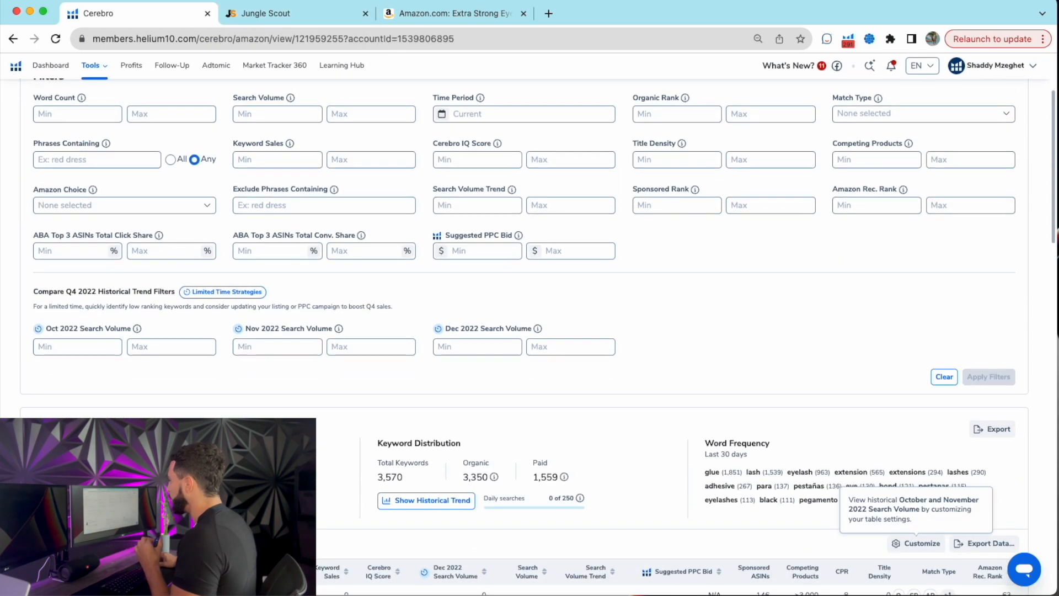
{"action": "scroll", "coordinate": [215, 190], "scroll_direction": "down", "scroll_amount": 2}
{"action": "scroll", "coordinate": [215, 191], "scroll_direction": "down", "scroll_amount": 3}
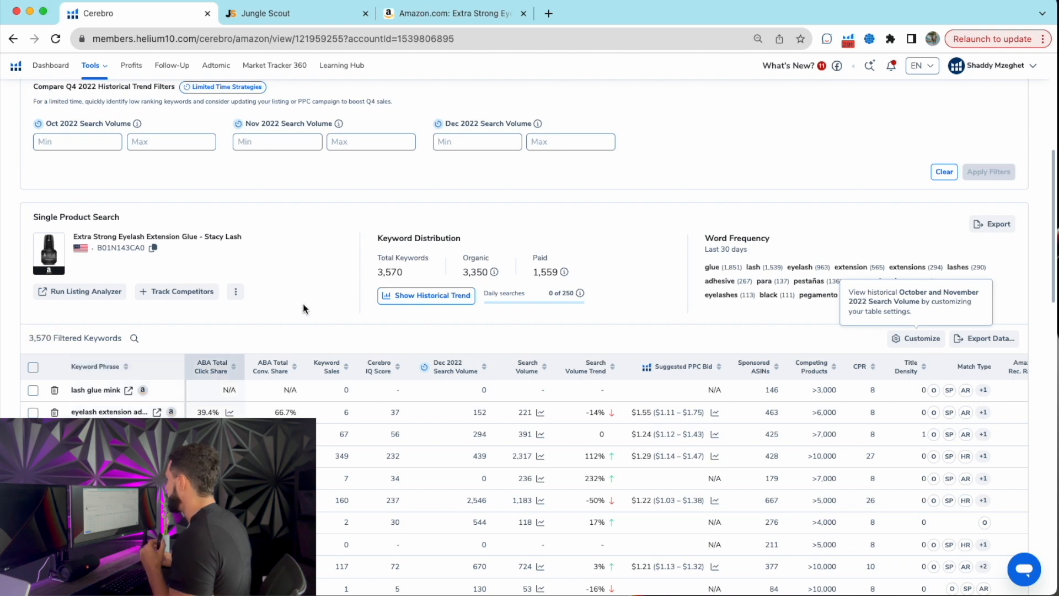
{"action": "scroll", "coordinate": [302, 302], "scroll_direction": "up", "scroll_amount": 5}
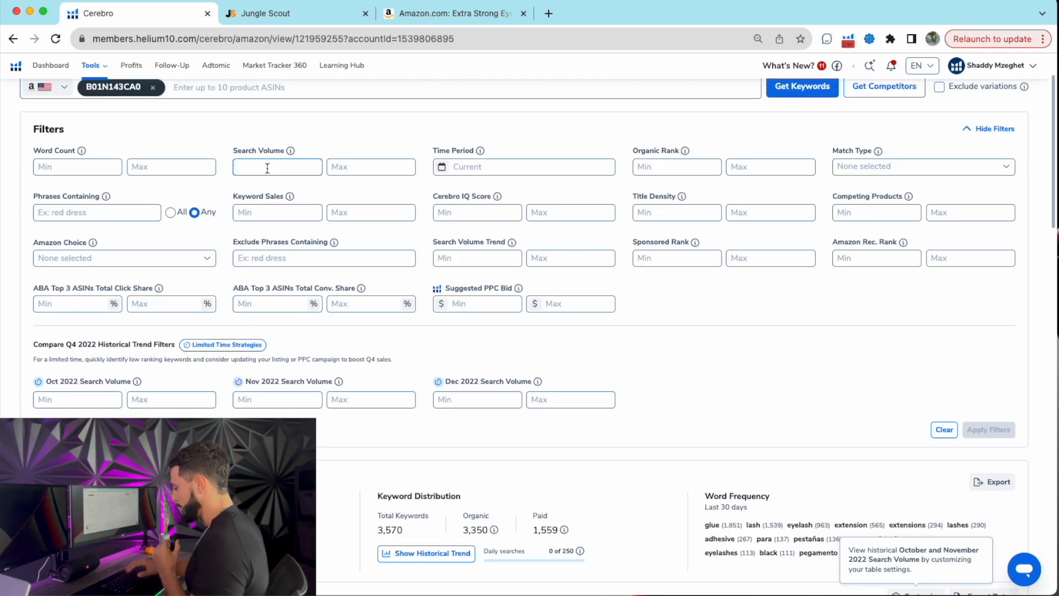
{"action": "type", "text": "1000"}
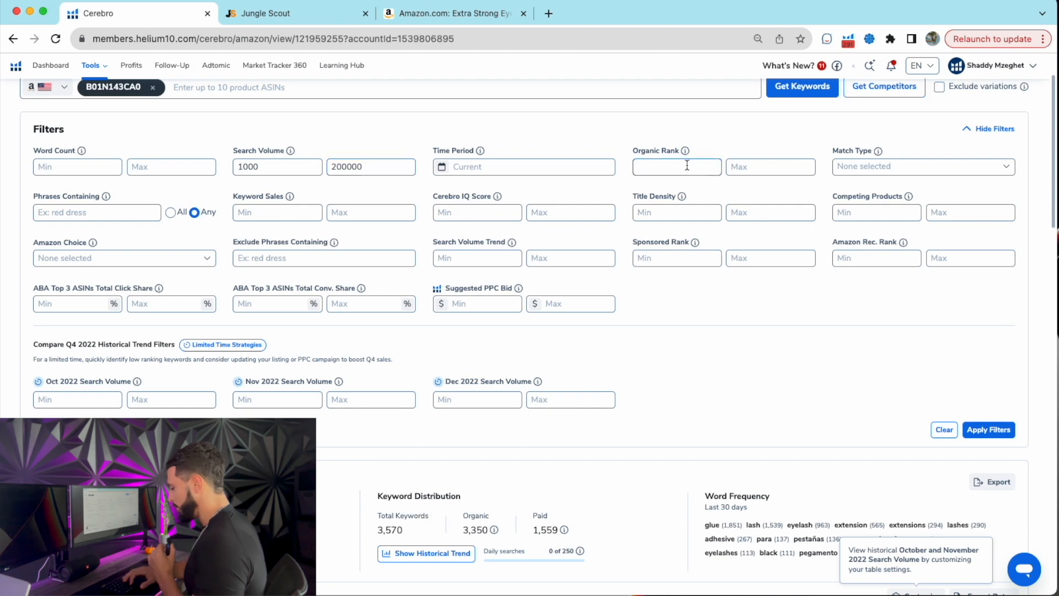
{"action": "left_click", "coordinate": [785, 163]}
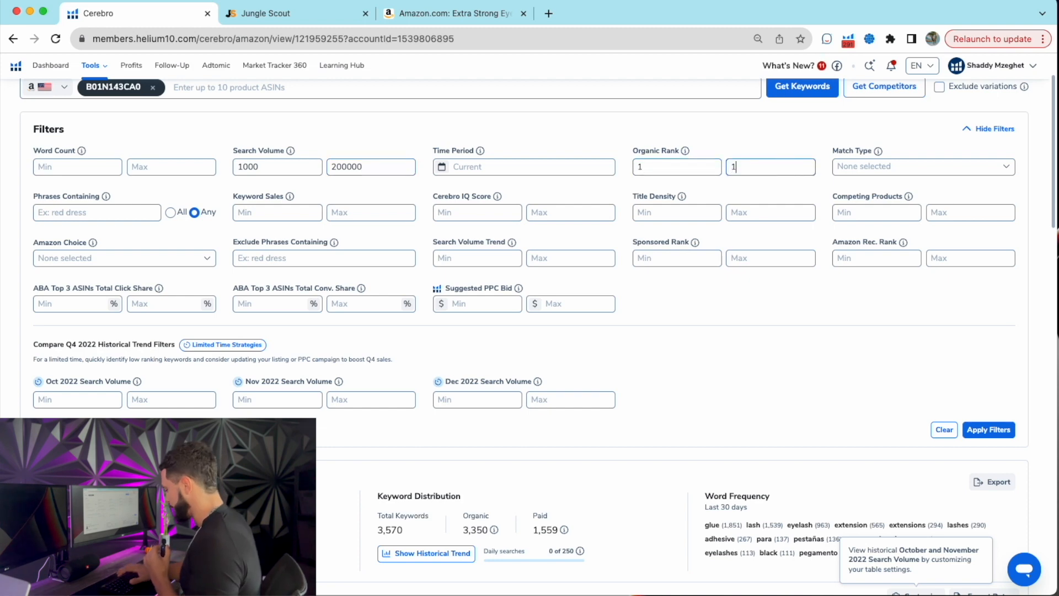
{"action": "key", "text": "Return"}
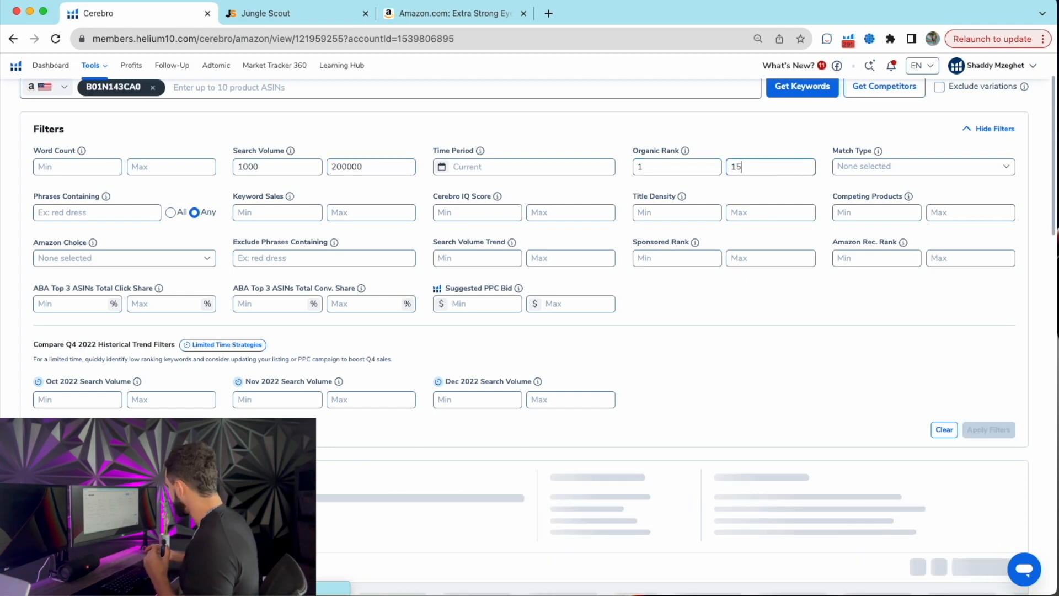
Sort the filtered keywords by search volume, highest first, and check the CPR value of "eyelash extension glue"
{"action": "scroll", "coordinate": [563, 237], "scroll_direction": "down", "scroll_amount": 2}
{"action": "scroll", "coordinate": [563, 237], "scroll_direction": "down", "scroll_amount": 5}
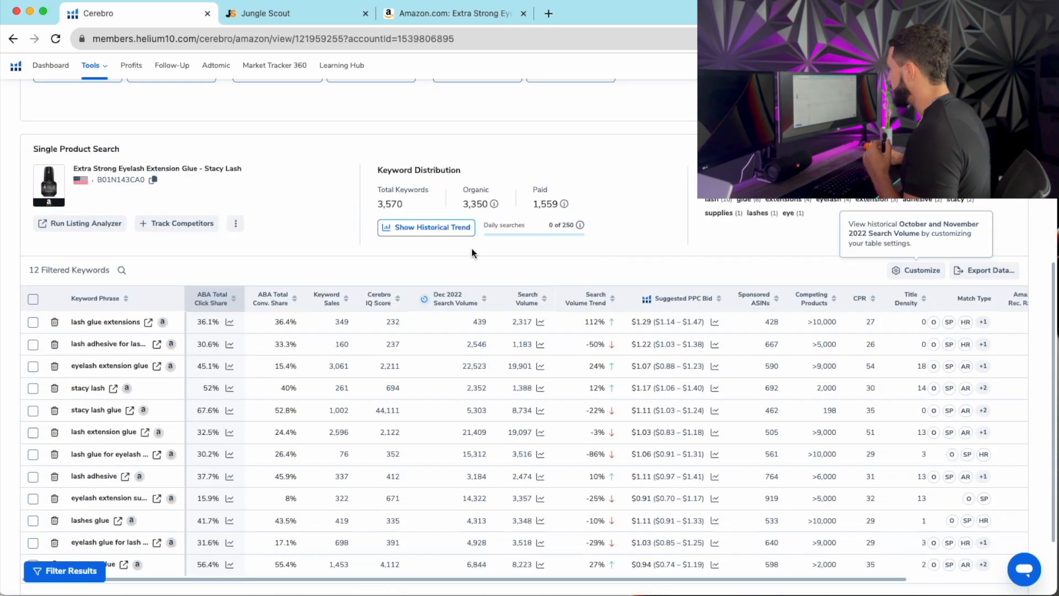
{"action": "left_click_drag", "start_coordinate": [28, 241], "coordinate": [111, 240]}
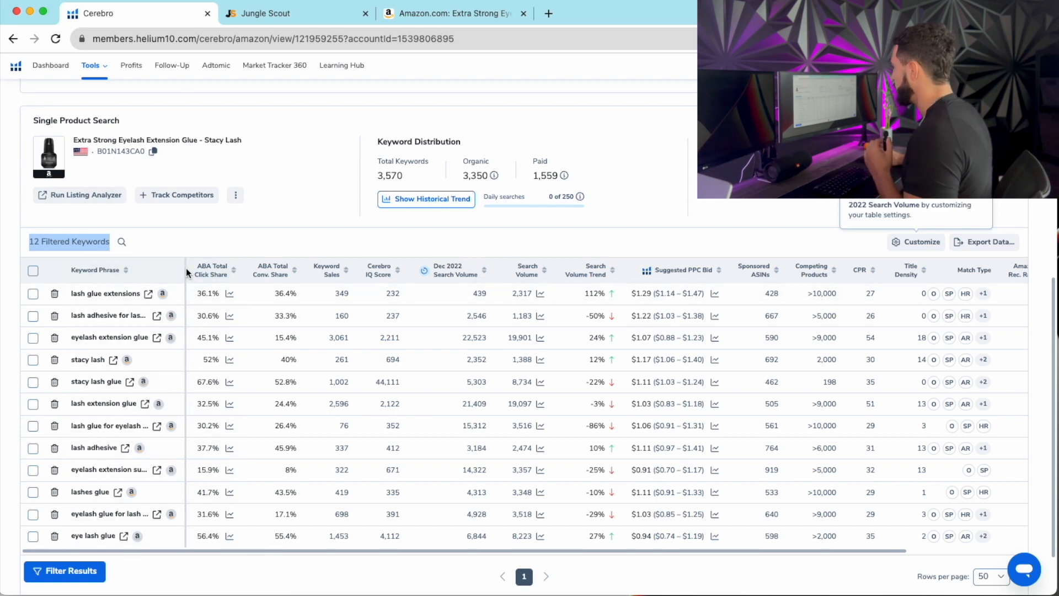
{"action": "scroll", "coordinate": [527, 270], "scroll_direction": "down", "scroll_amount": 2}
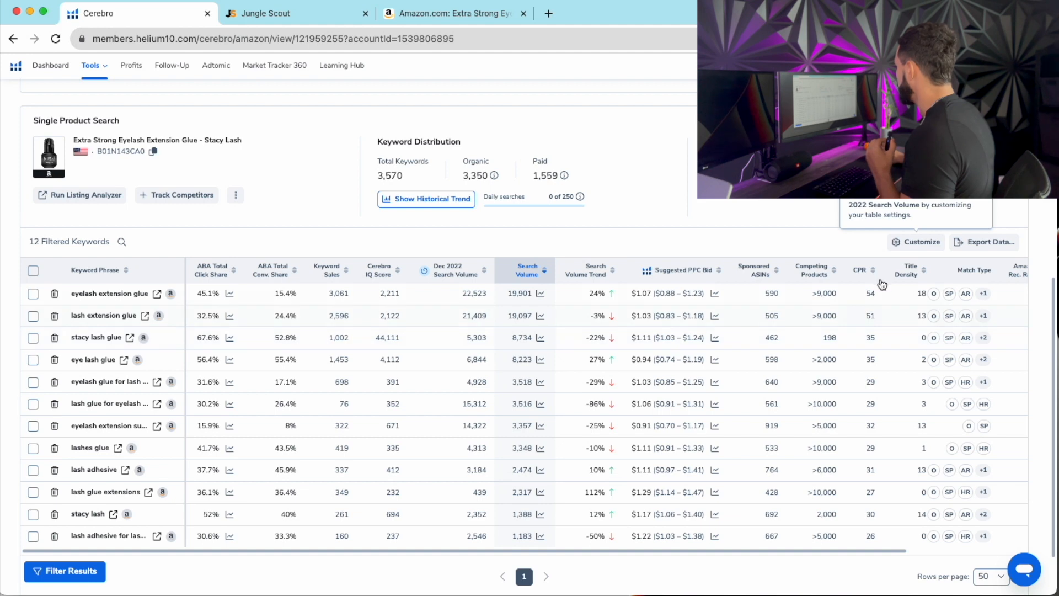
{"action": "mouse_move", "coordinate": [857, 276]}
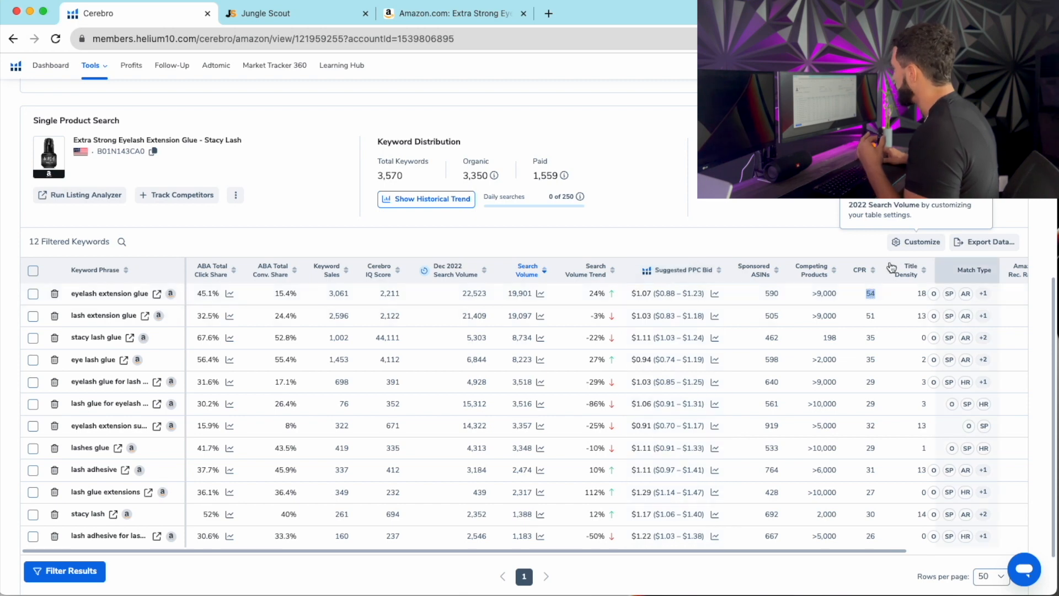
{"action": "double_click", "coordinate": [869, 293]}
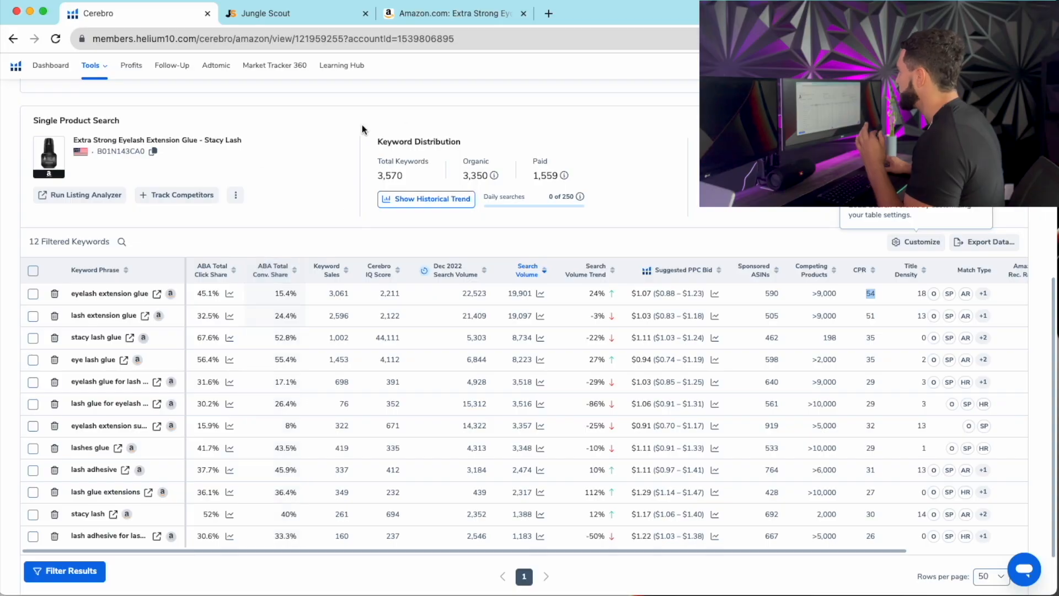
Switch to Jungle Scout and look over the Keyword Scout filters and results for ASIN B01N143CA0
{"action": "left_click", "coordinate": [295, 16]}
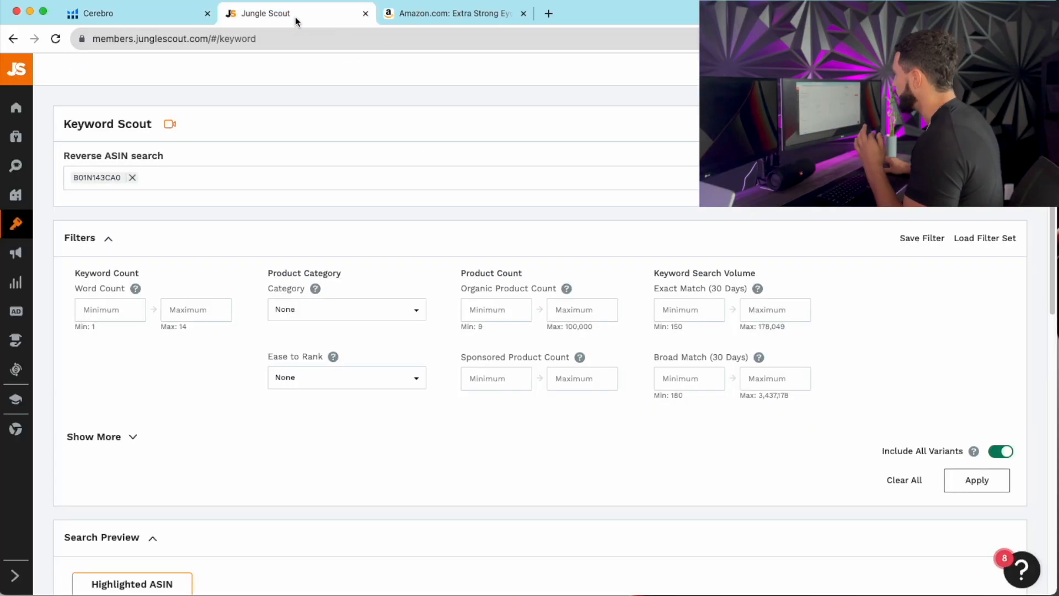
{"action": "mouse_move", "coordinate": [33, 243]}
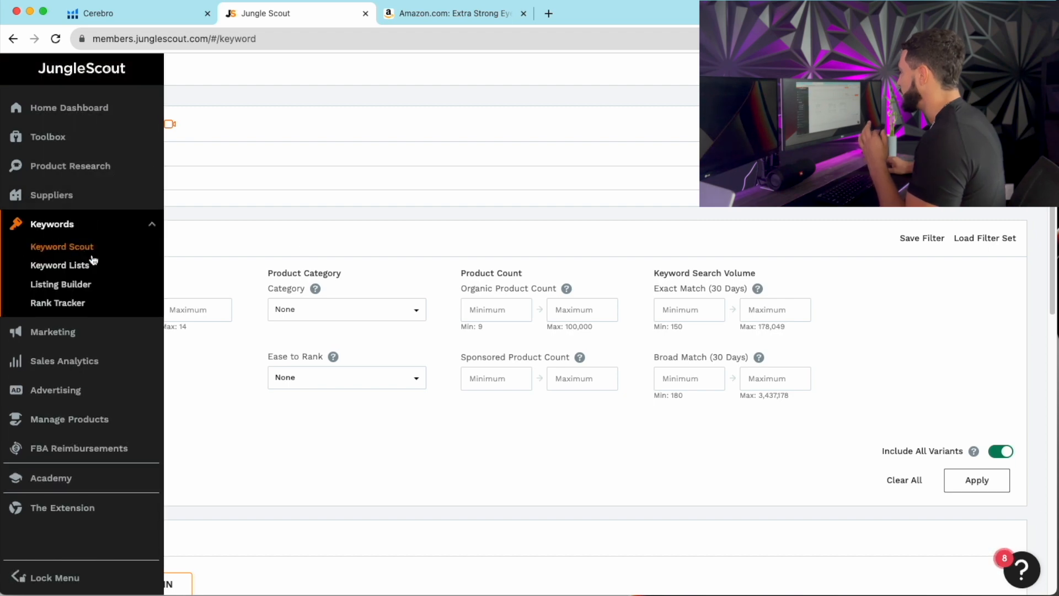
{"action": "scroll", "coordinate": [617, 430], "scroll_direction": "down", "scroll_amount": 2}
{"action": "mouse_move", "coordinate": [21, 221]}
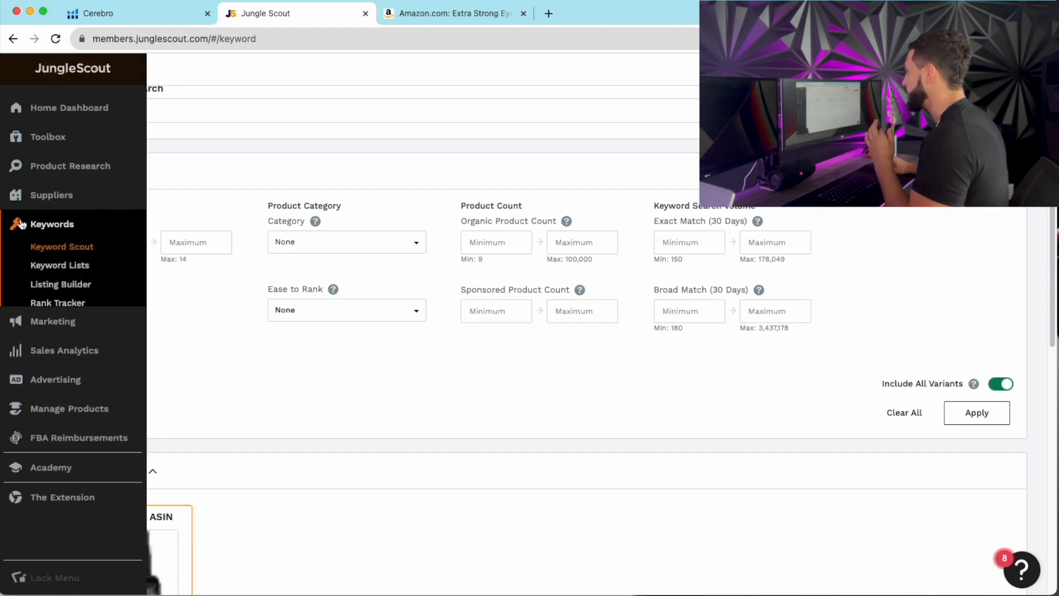
{"action": "scroll", "coordinate": [302, 324], "scroll_direction": "down", "scroll_amount": 5}
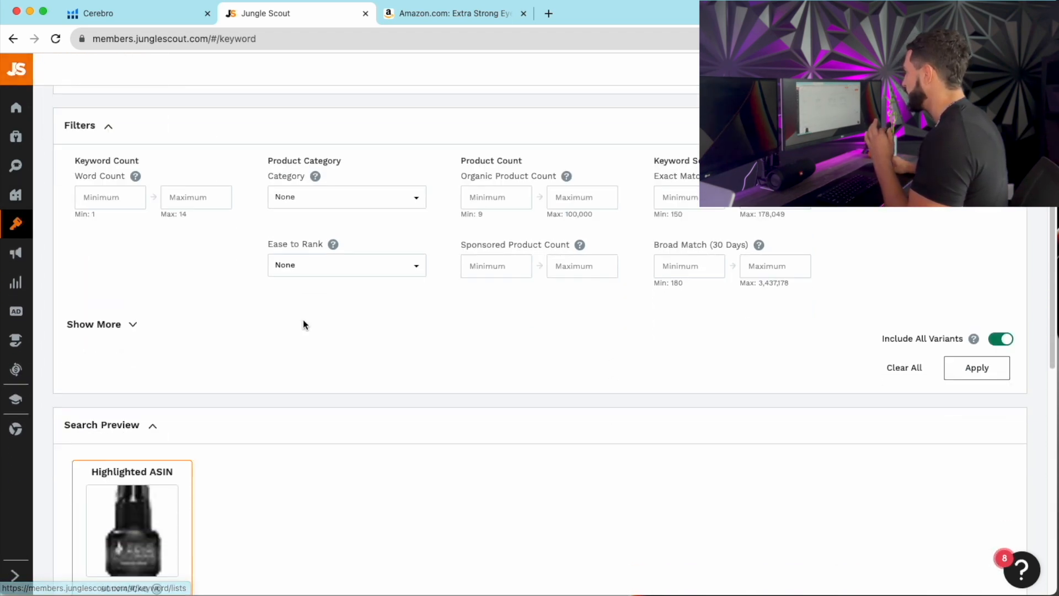
{"action": "scroll", "coordinate": [160, 315], "scroll_direction": "down", "scroll_amount": 3}
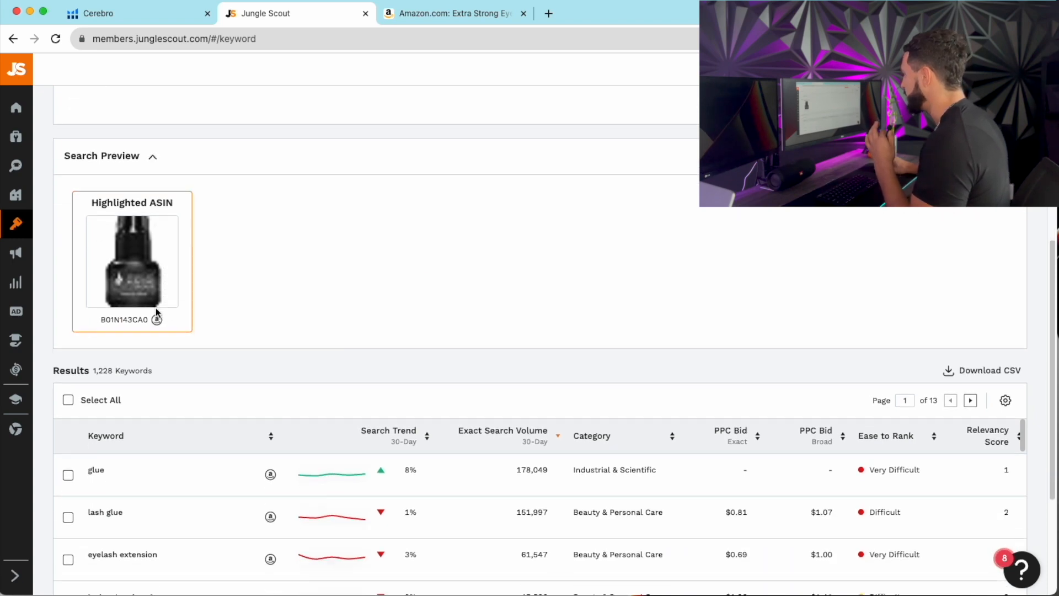
{"action": "scroll", "coordinate": [533, 417], "scroll_direction": "up", "scroll_amount": 10}
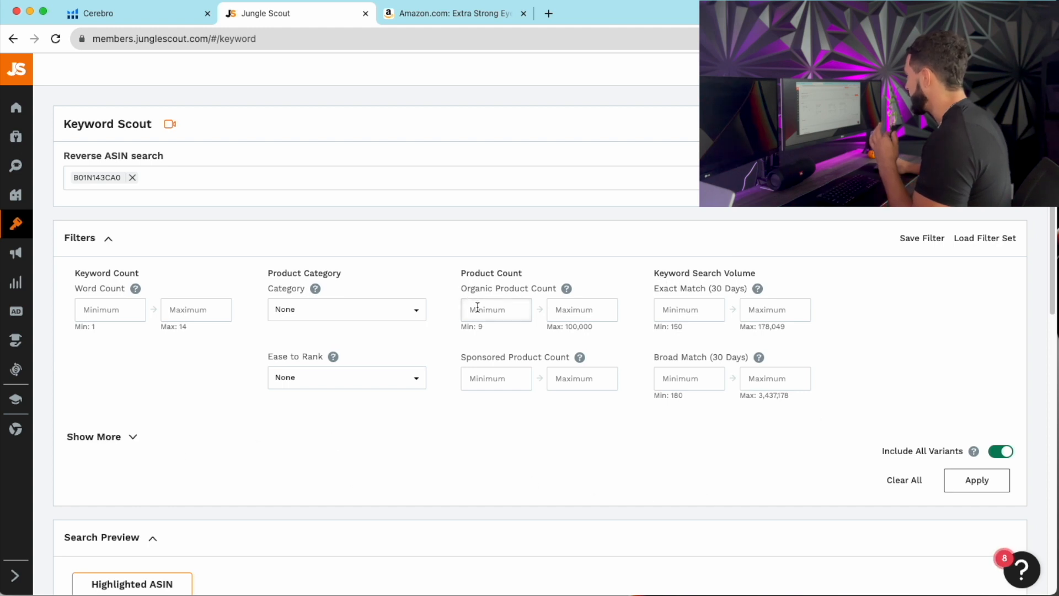
Filter the keywords to an exact-match search volume of 1,000 to 200,000 and an organic product count of 1 to 15
{"action": "left_click", "coordinate": [673, 309]}
{"action": "type", "text": "15"}
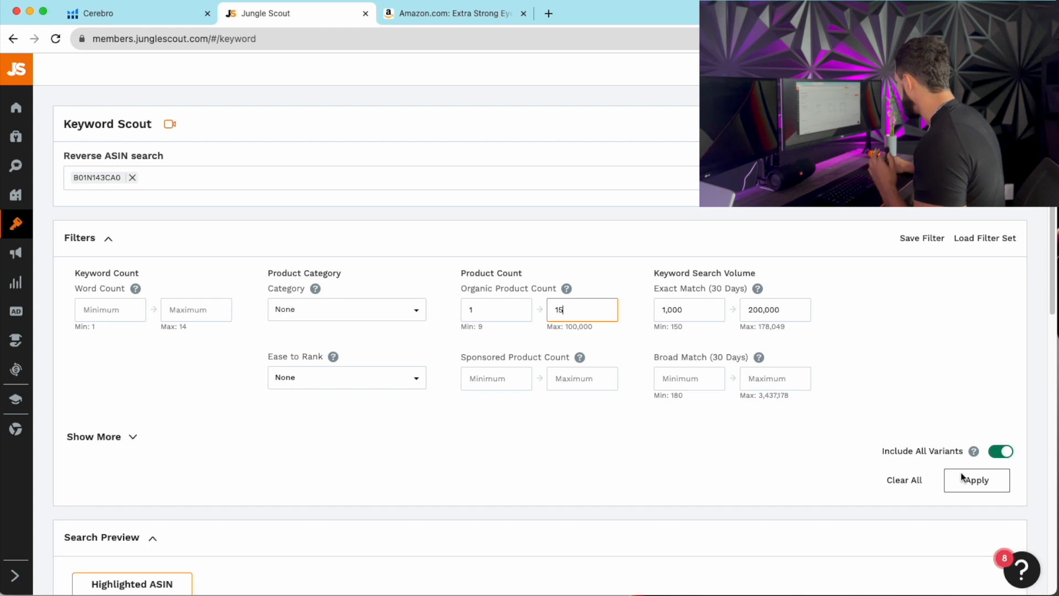
{"action": "left_click", "coordinate": [976, 480]}
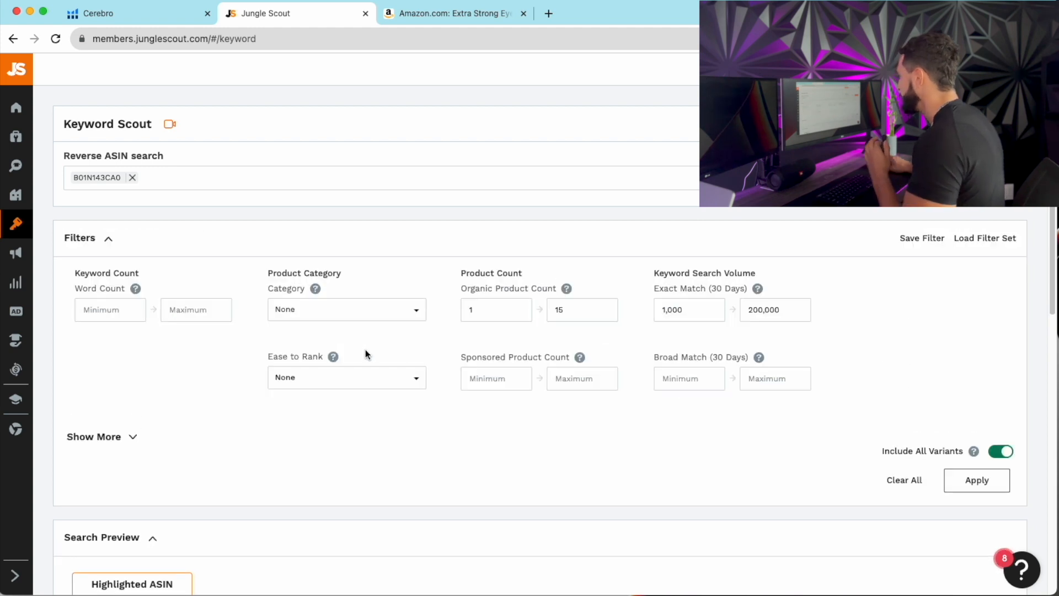
{"action": "scroll", "coordinate": [365, 353], "scroll_direction": "down", "scroll_amount": 3}
{"action": "scroll", "coordinate": [361, 353], "scroll_direction": "down", "scroll_amount": 6}
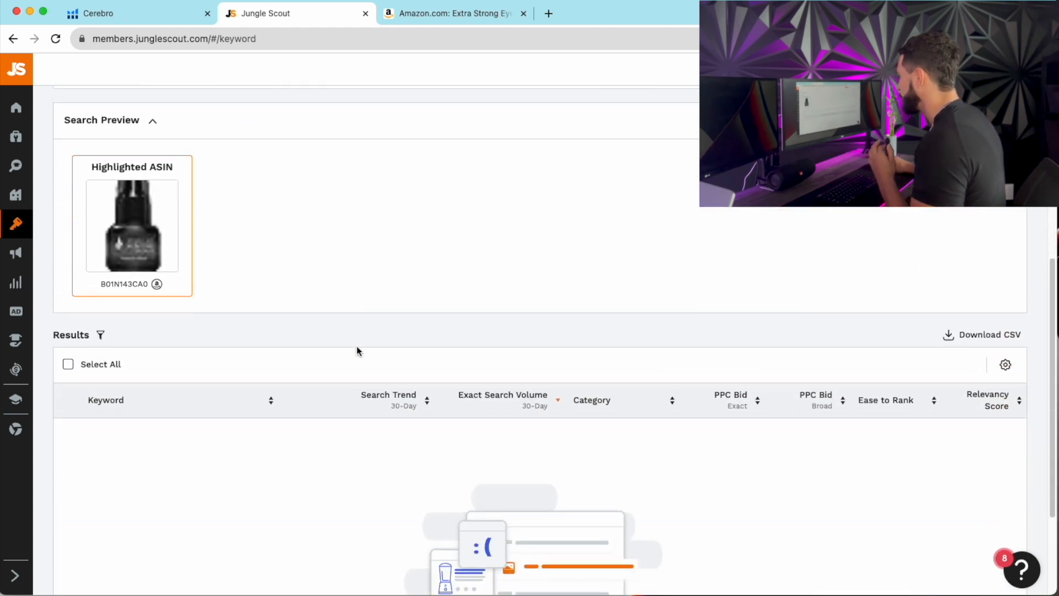
{"action": "scroll", "coordinate": [359, 350], "scroll_direction": "down", "scroll_amount": 1}
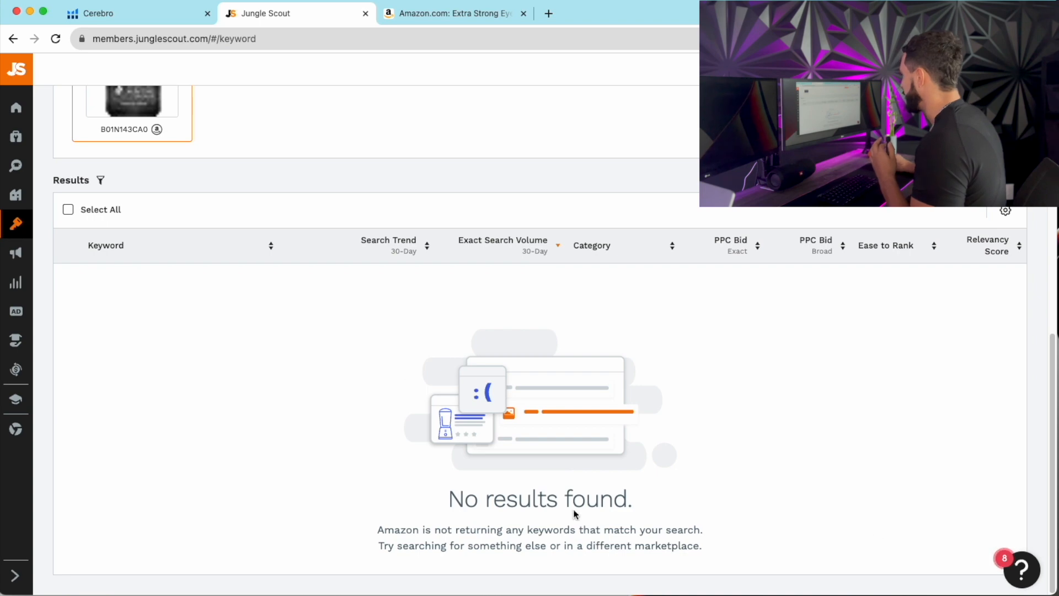
Clear the Keyword Scout filters and sort the keywords by exact search volume, highest first
{"action": "scroll", "coordinate": [434, 391], "scroll_direction": "up", "scroll_amount": 8}
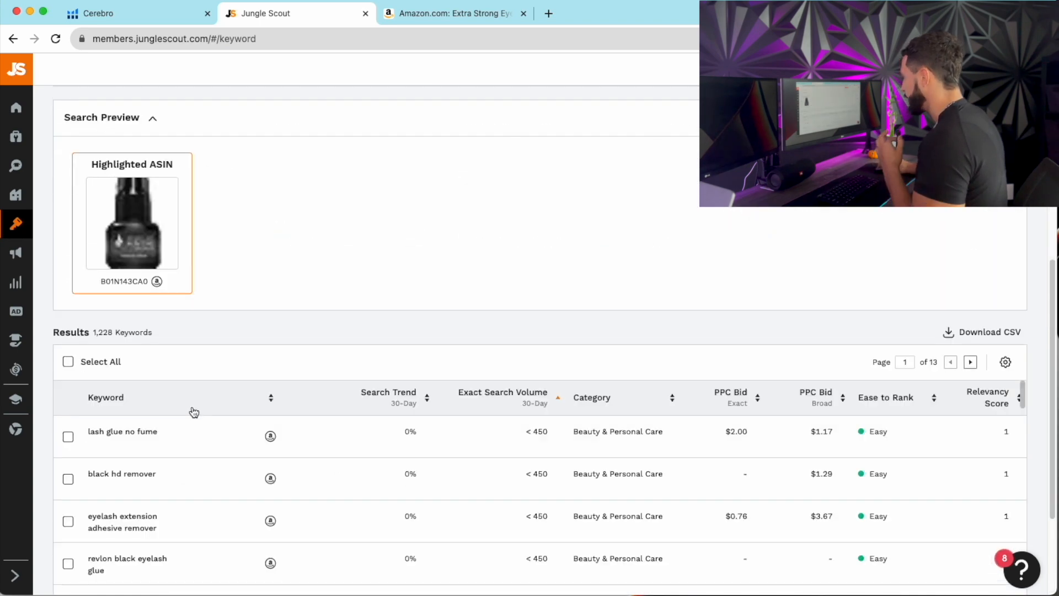
{"action": "scroll", "coordinate": [189, 410], "scroll_direction": "down", "scroll_amount": 1}
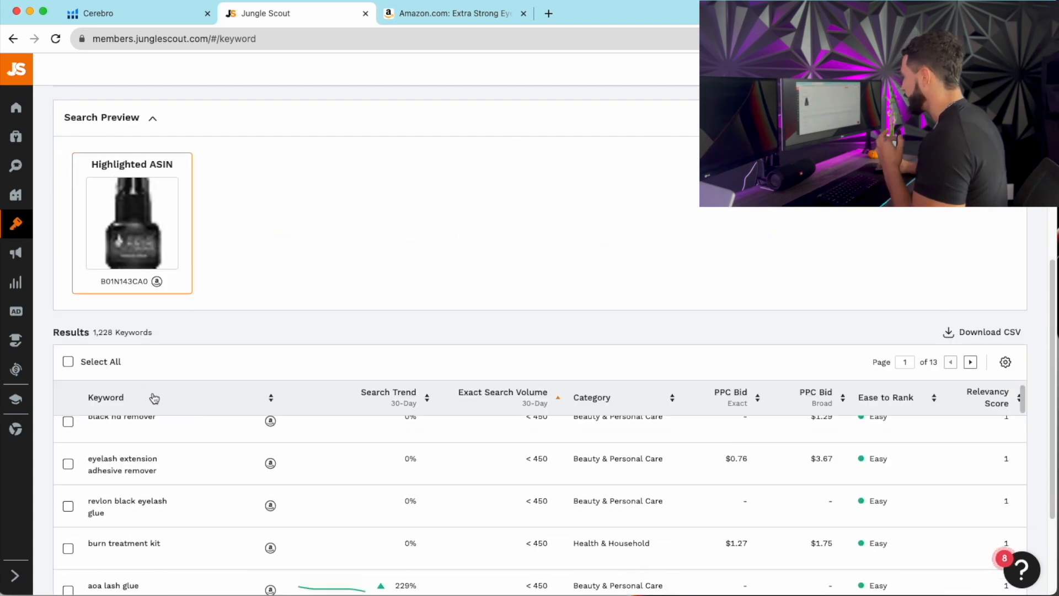
{"action": "scroll", "coordinate": [513, 425], "scroll_direction": "up", "scroll_amount": 1}
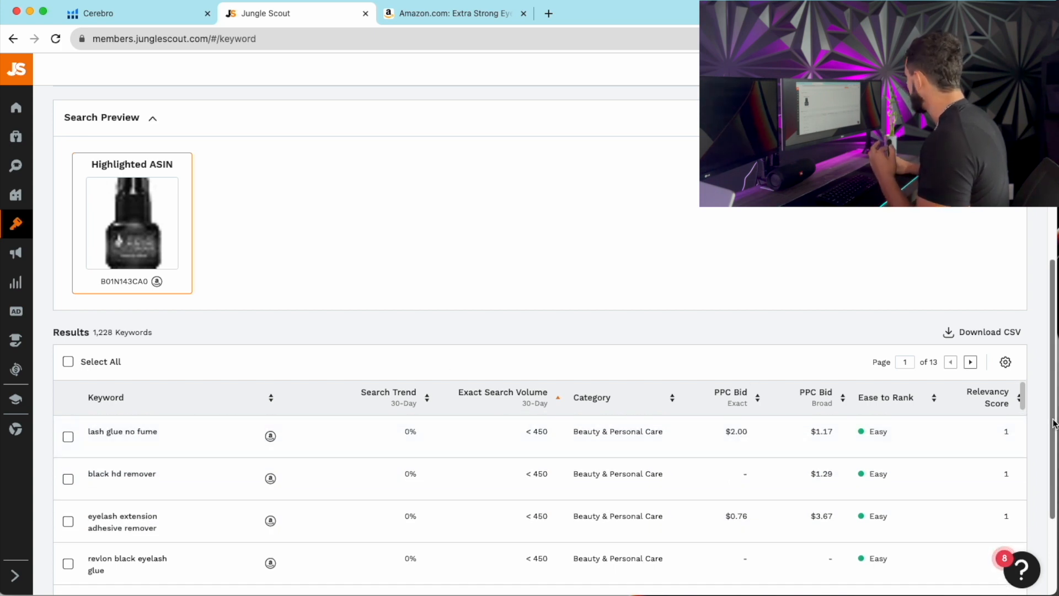
{"action": "left_click", "coordinate": [543, 396]}
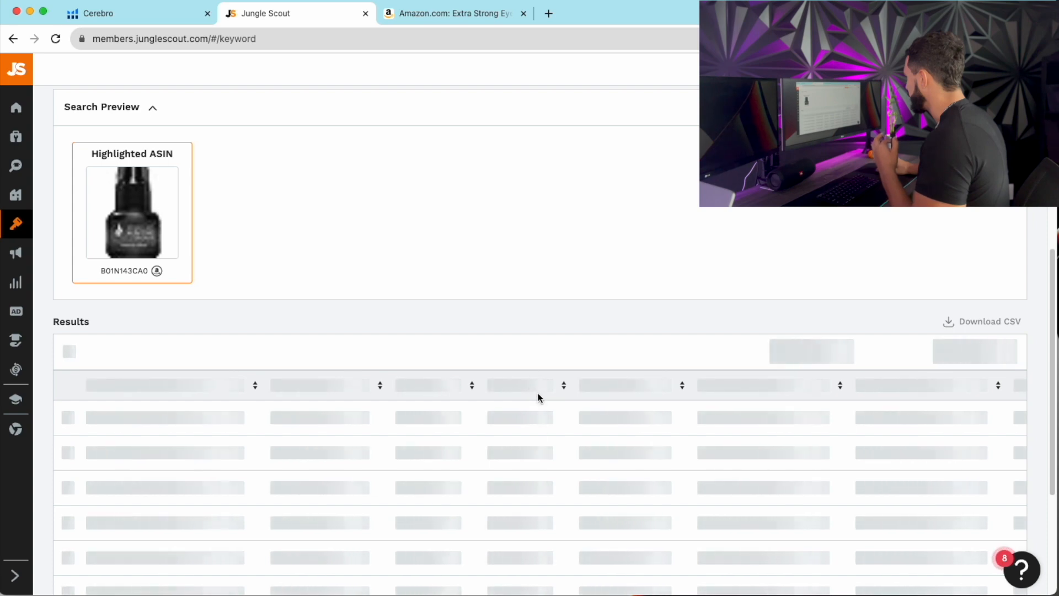
Examine the Ease to Rank ratings of the highest-volume lash glue and eyelash extension keywords
{"action": "scroll", "coordinate": [574, 413], "scroll_direction": "down", "scroll_amount": 5}
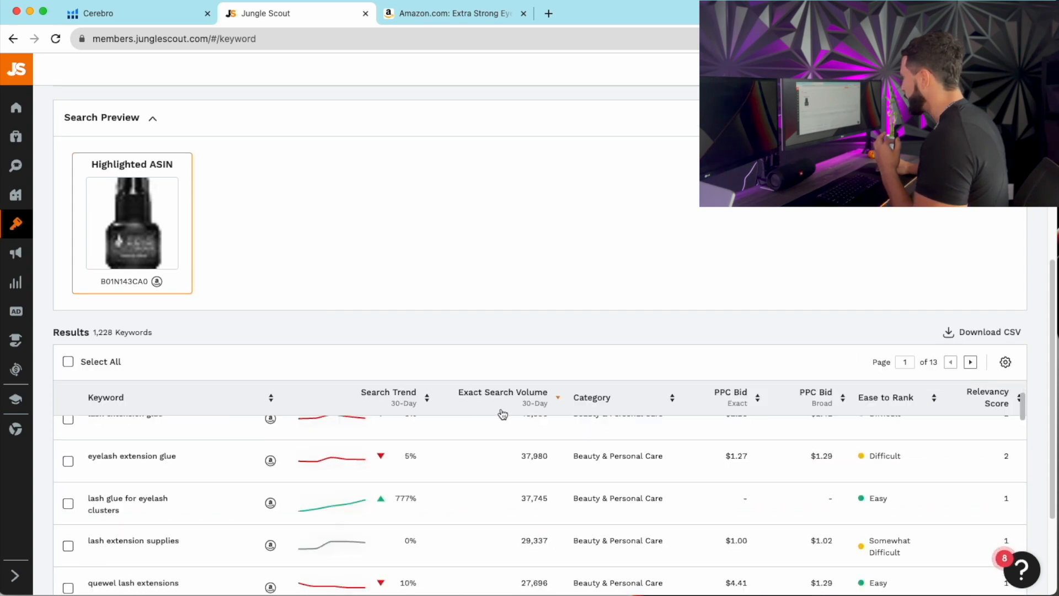
{"action": "scroll", "coordinate": [359, 502], "scroll_direction": "up", "scroll_amount": 2}
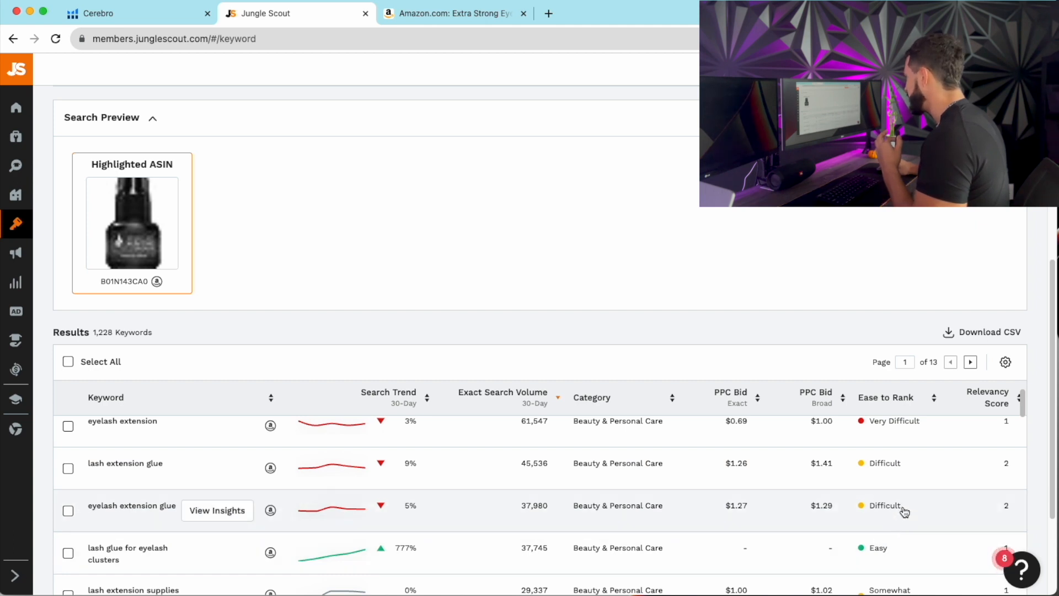
{"action": "mouse_move", "coordinate": [886, 401]}
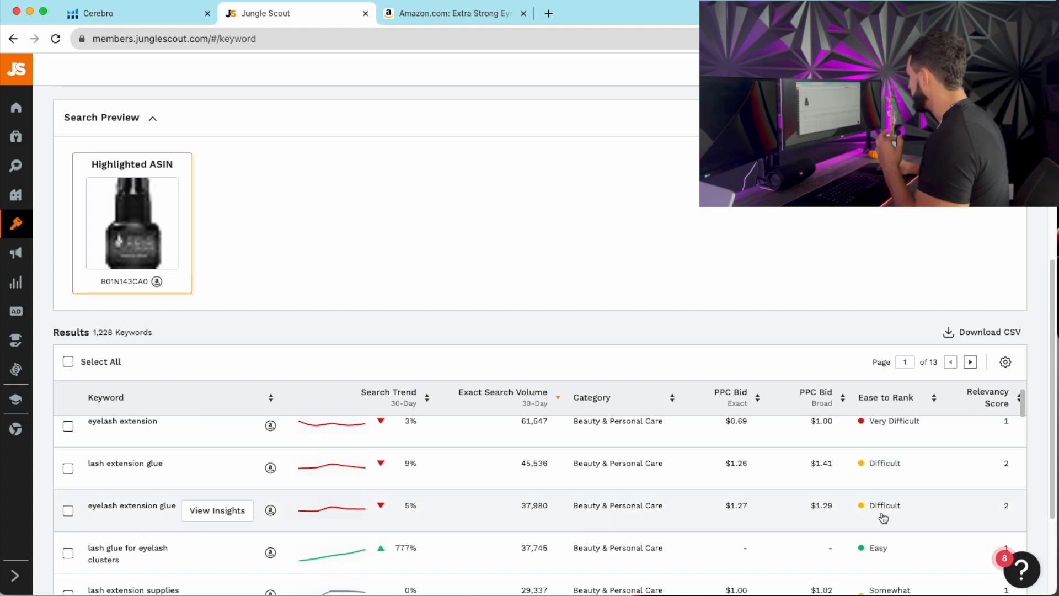
{"action": "scroll", "coordinate": [885, 463], "scroll_direction": "up", "scroll_amount": 1}
{"action": "scroll", "coordinate": [885, 445], "scroll_direction": "up", "scroll_amount": 1}
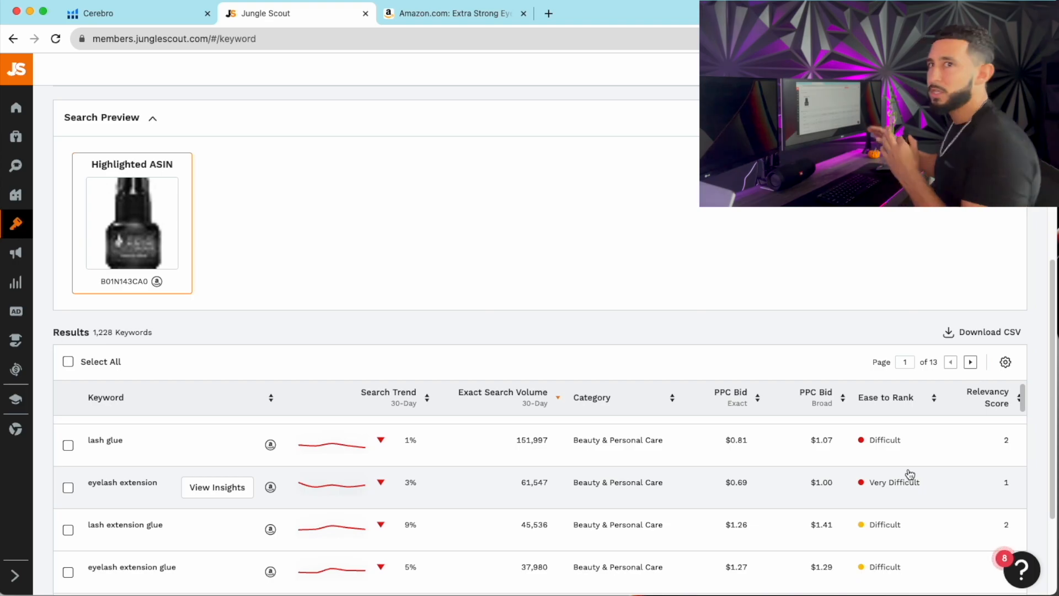